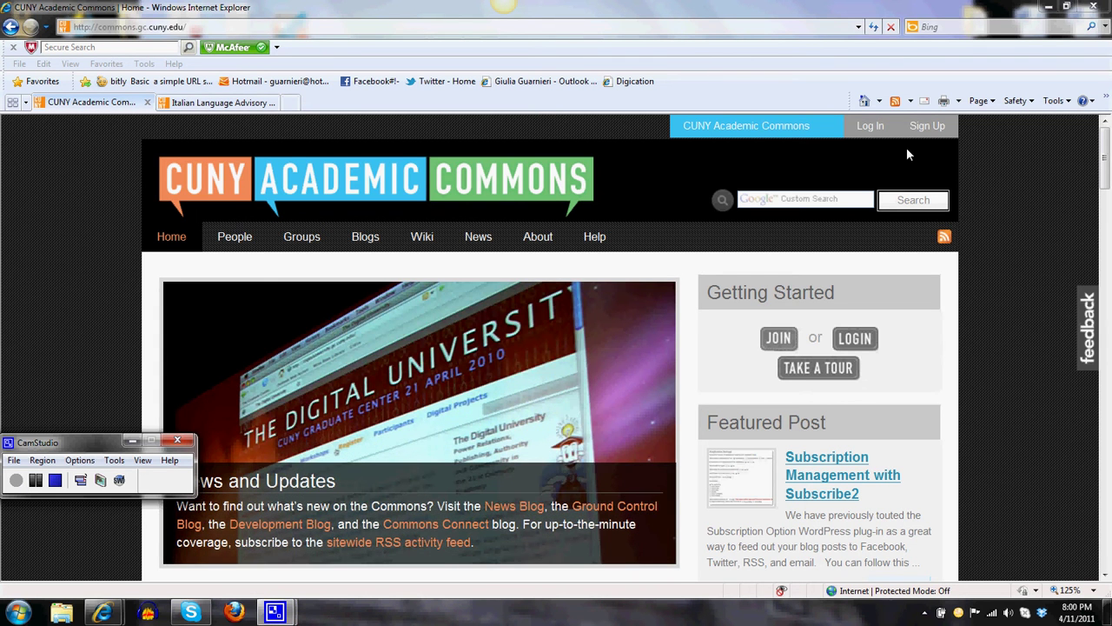
Step: Open the Sign Up form and view the College list without choosing a college
left_click(926, 131)
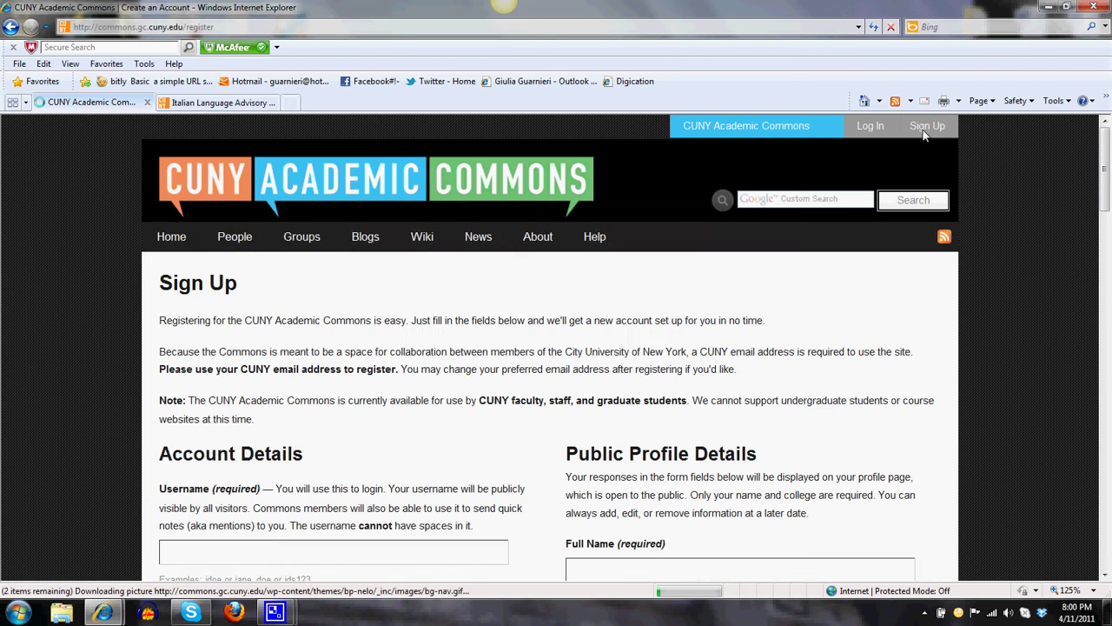
left_click_drag(1102, 192, 1102, 243)
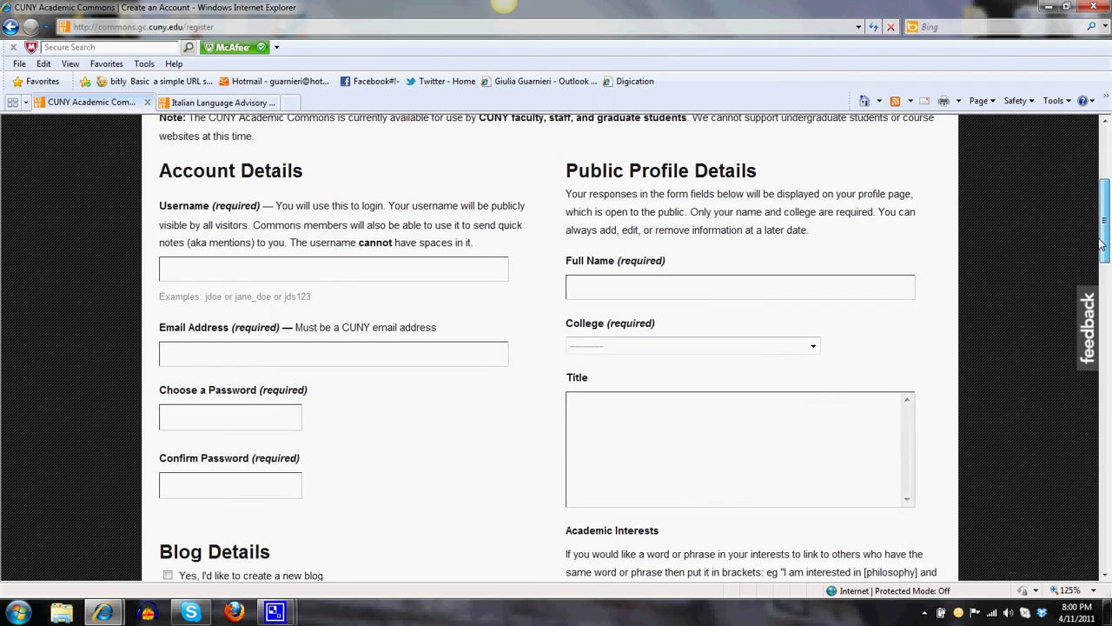
scroll(1102, 245, "down", 2)
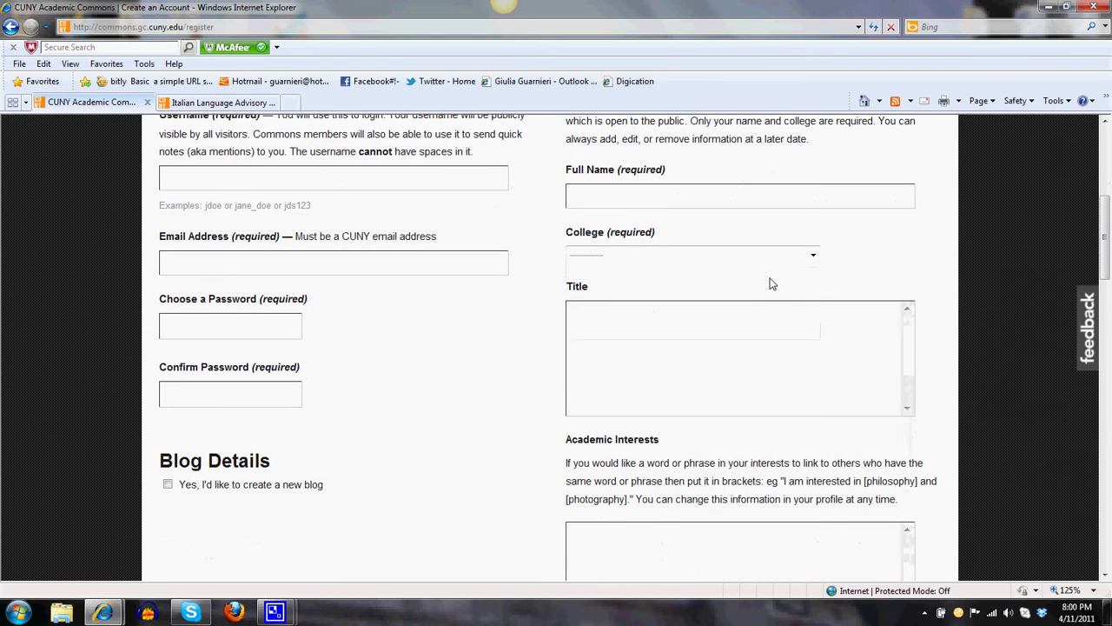
left_click(811, 258)
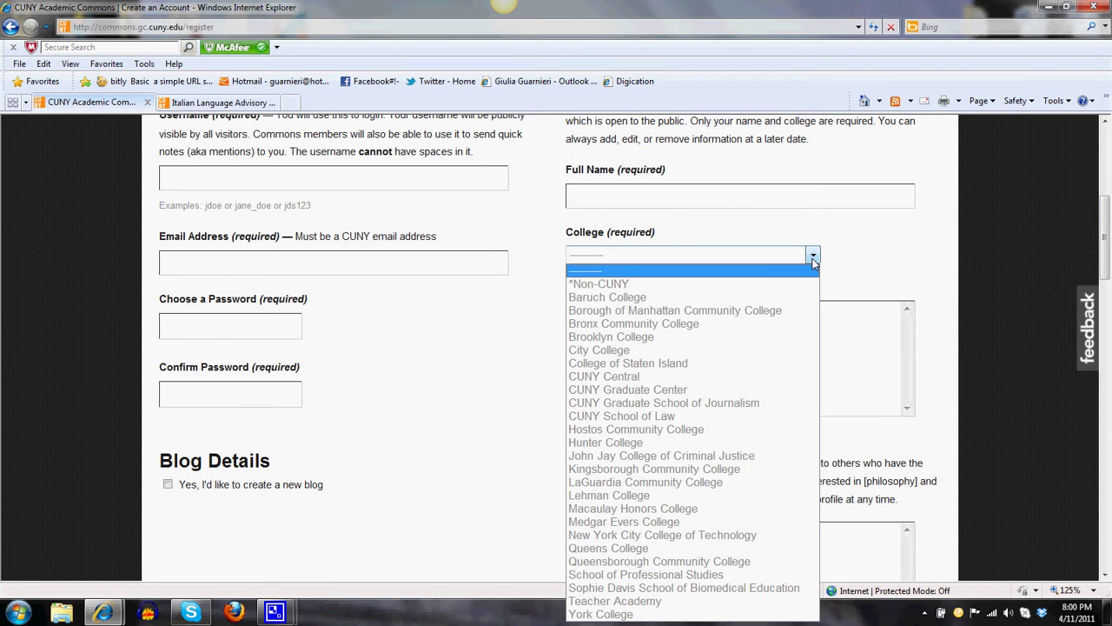
left_click(839, 383)
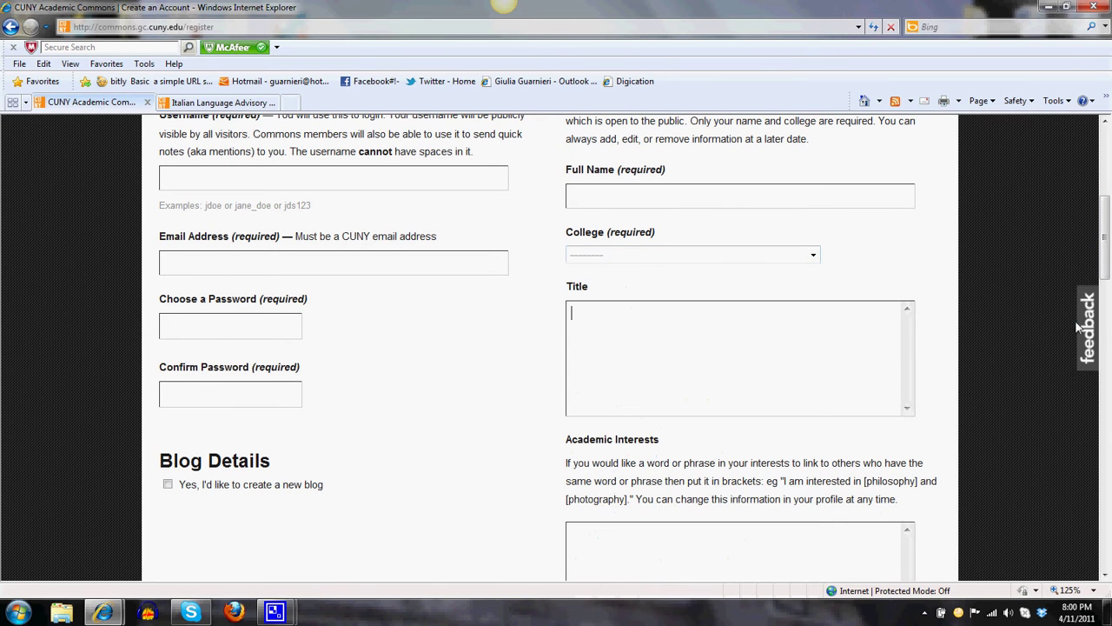
Step: Scroll down to the Terms of Service, then back to the top of the form
scroll(1096, 323, "down", 5)
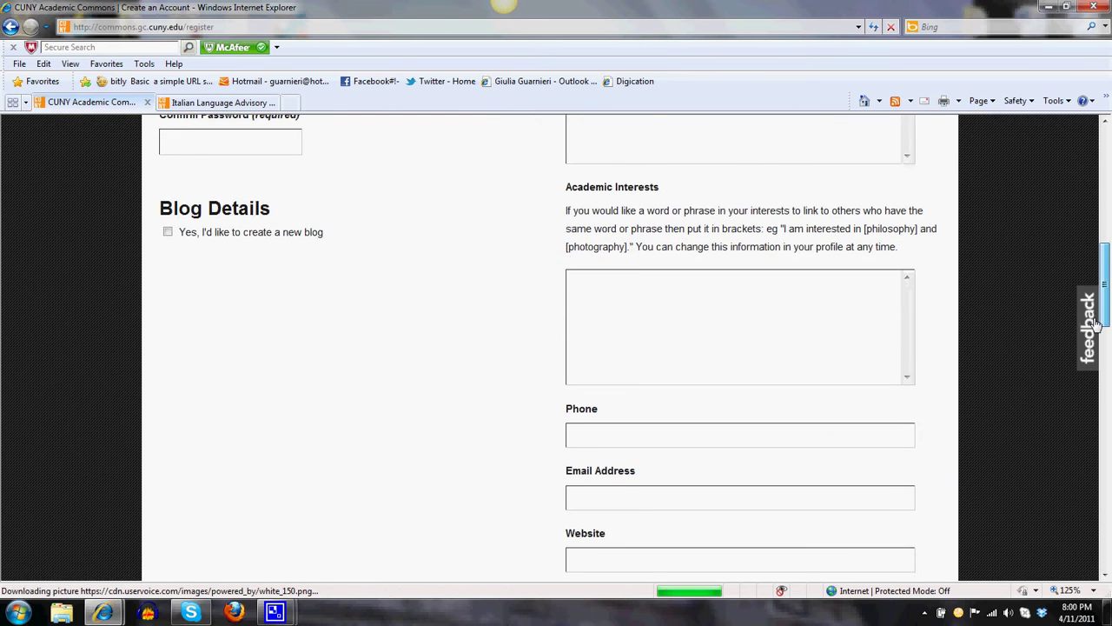
left_click_drag(1097, 323, 1106, 524)
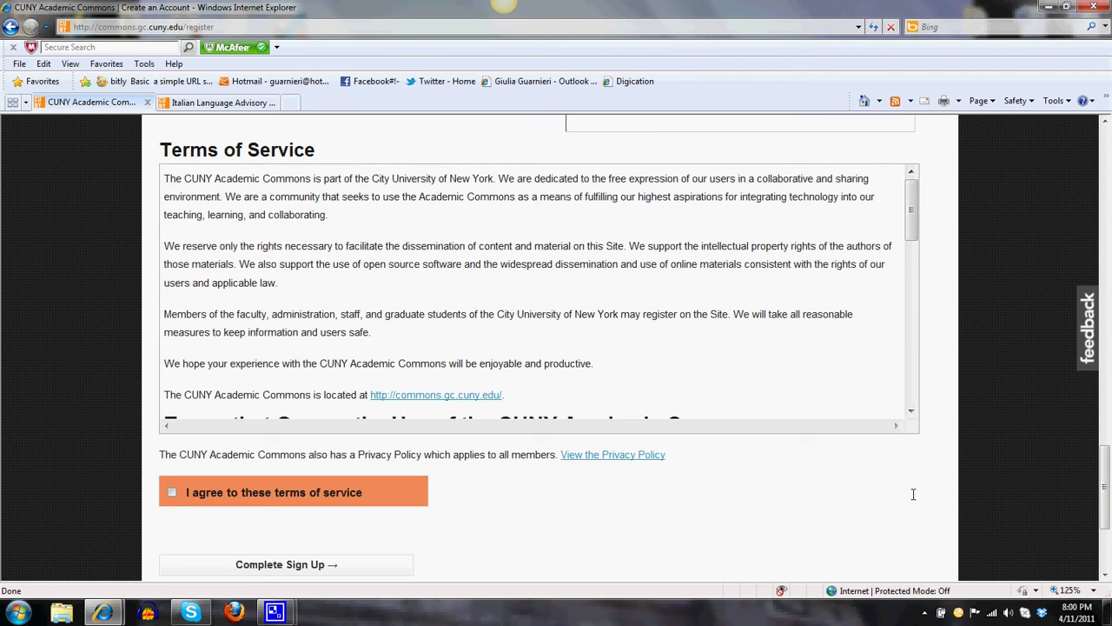
left_click_drag(1108, 532, 1106, 213)
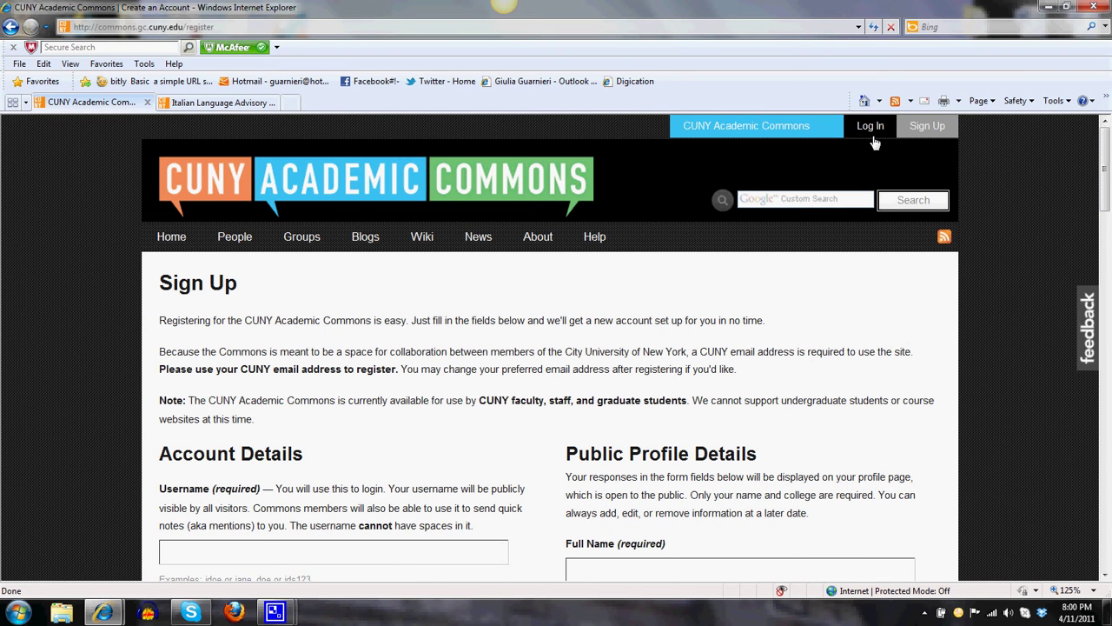
Step: Log in with the member's username and account password
left_click(872, 136)
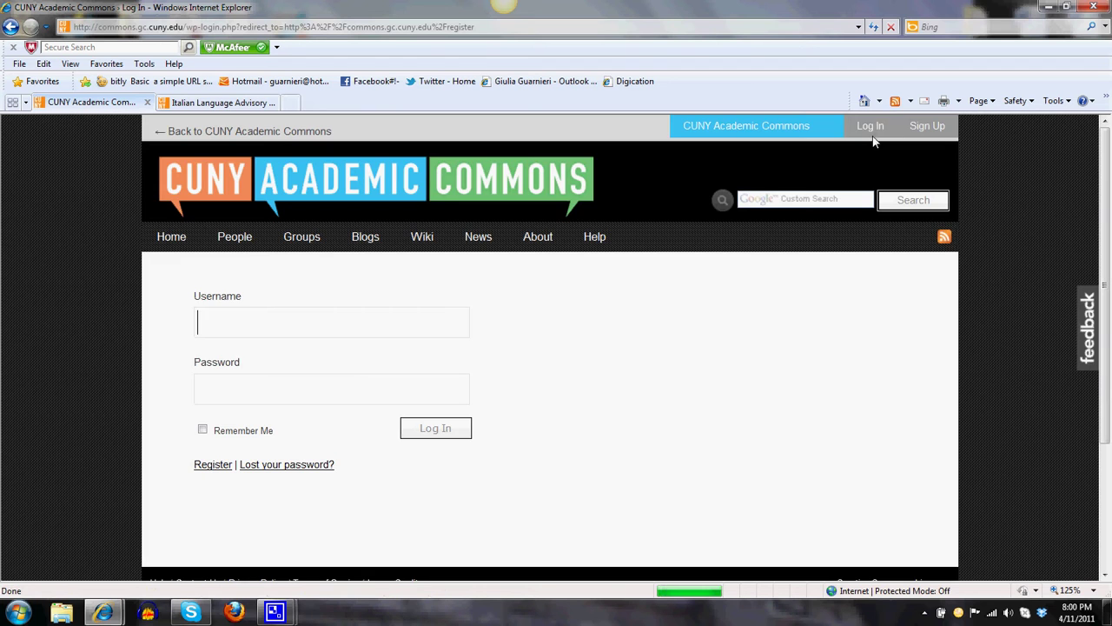
type("giu")
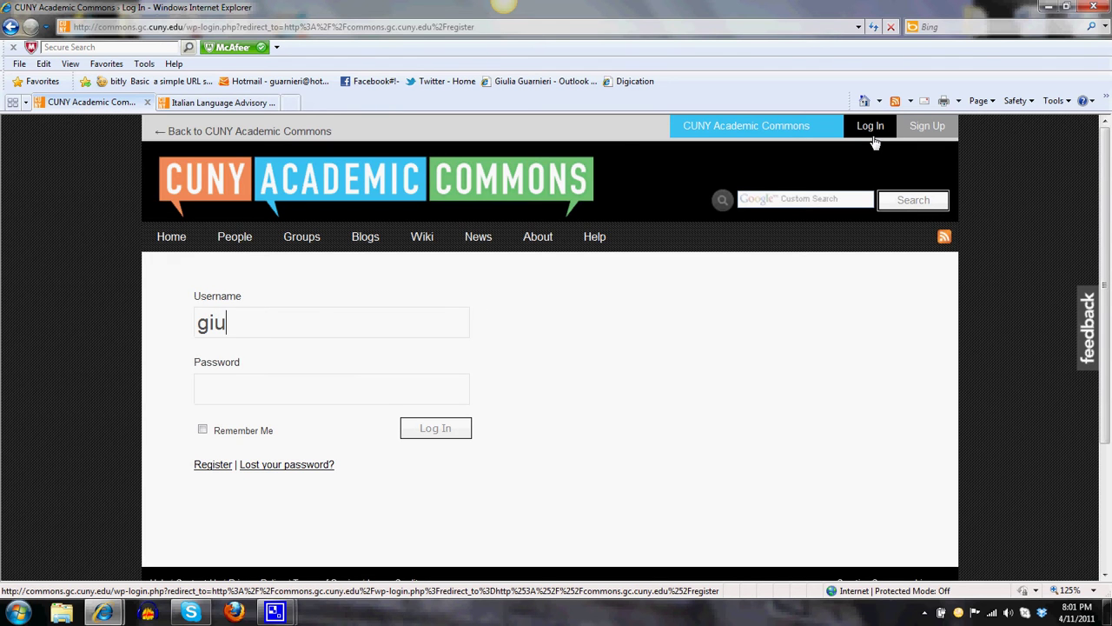
type("lia")
key("Tab")
type("•••••••")
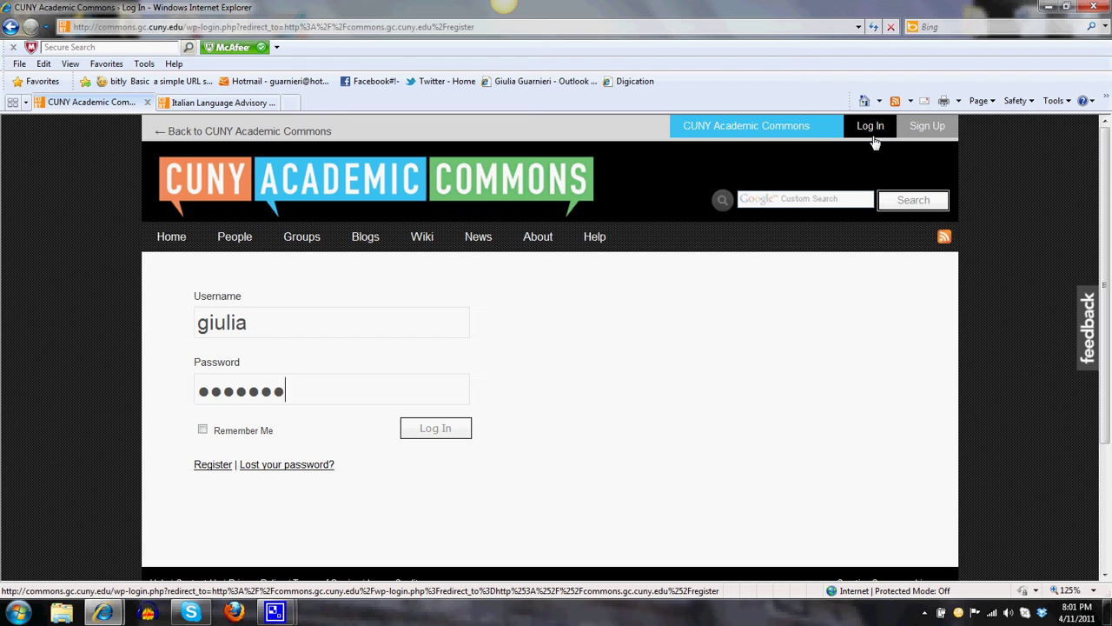
type("••")
key("Return")
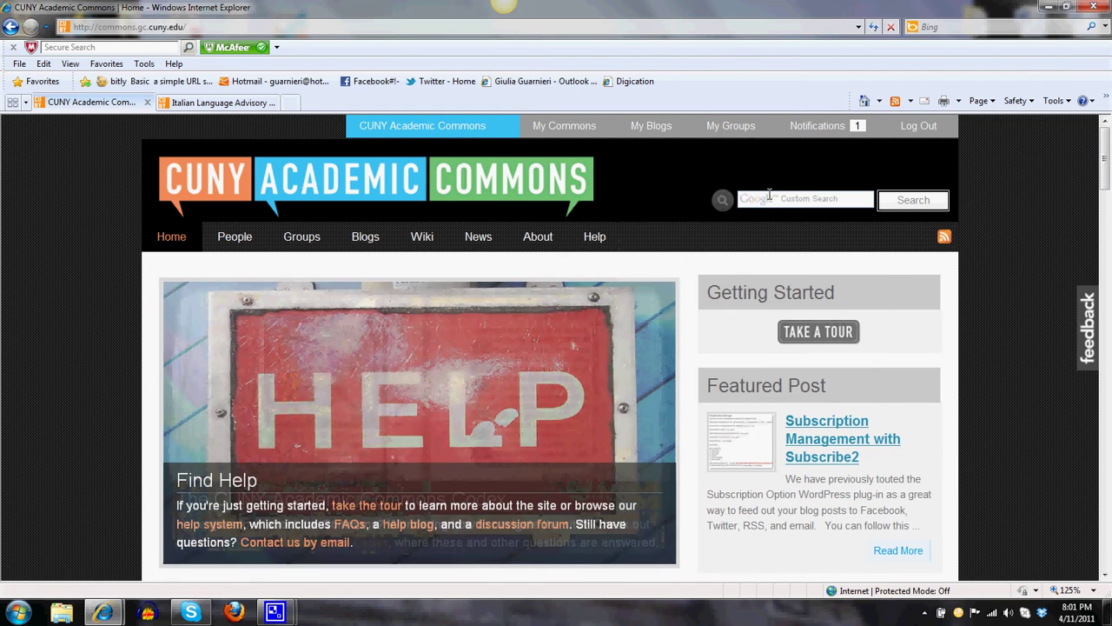
Step: Search the site for 'ilac' and open the Italian Language Advisory Council blog result
left_click(769, 197)
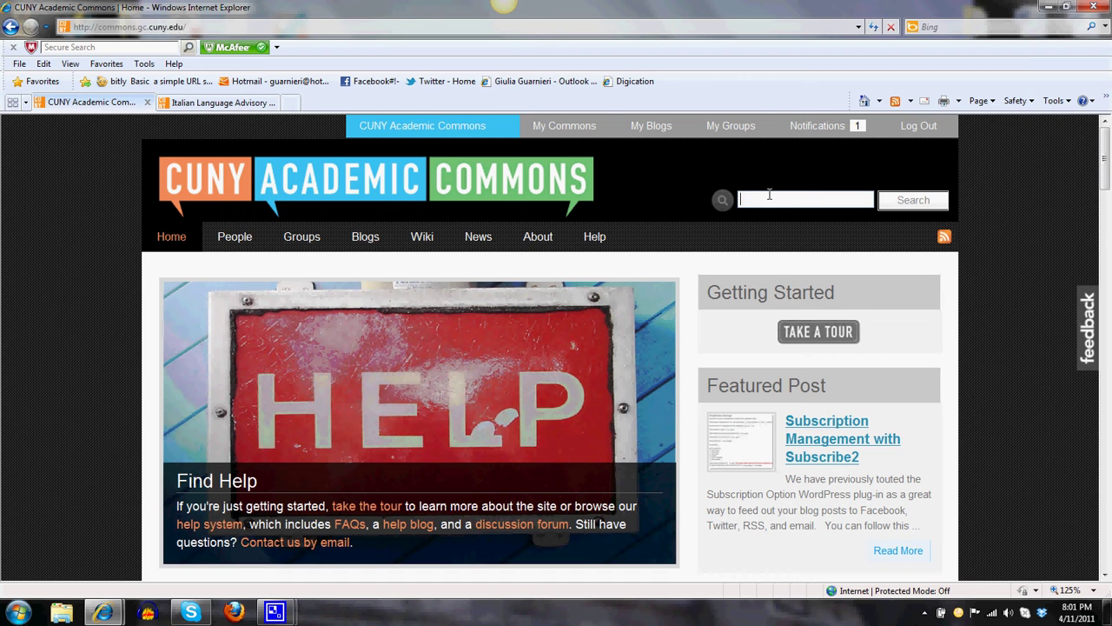
type("tambur")
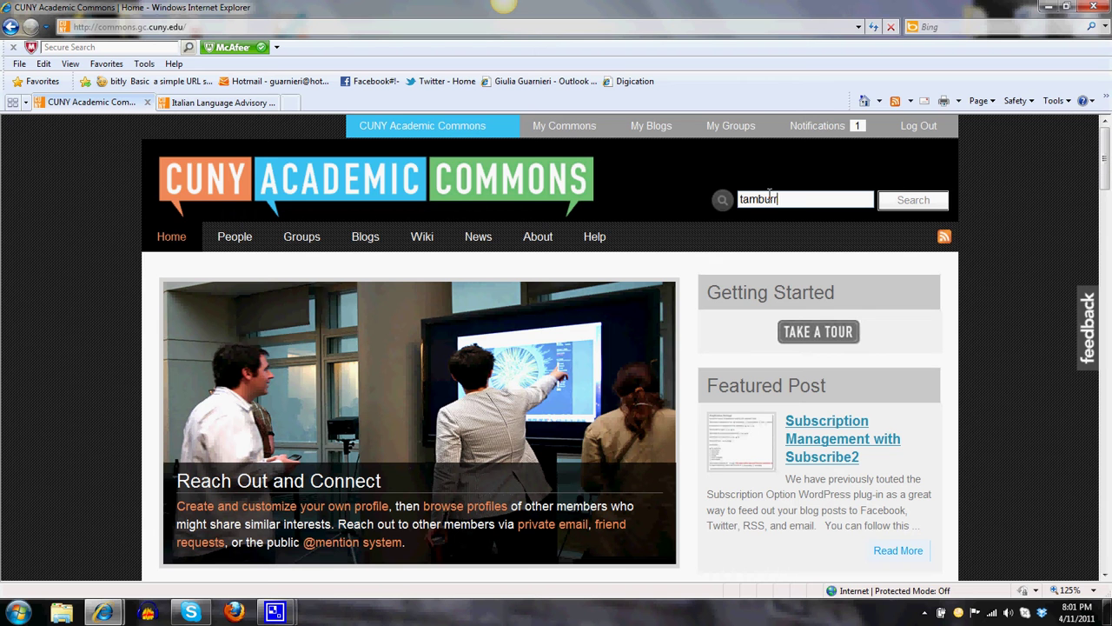
key("BackSpace")
key("BackSpace")
key("BackSpace")
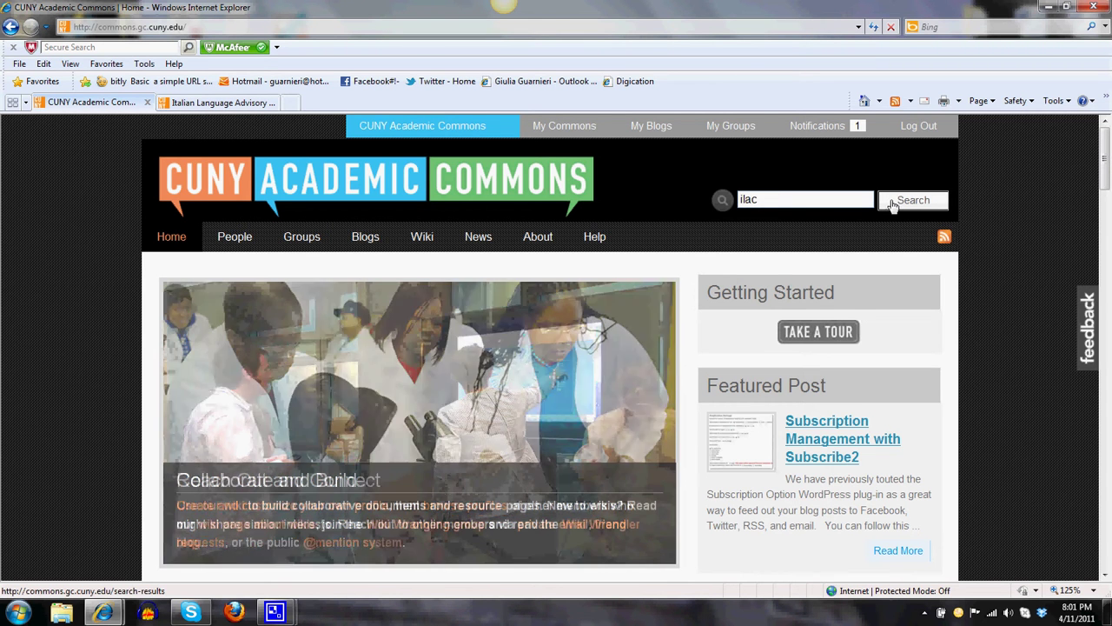
left_click(892, 202)
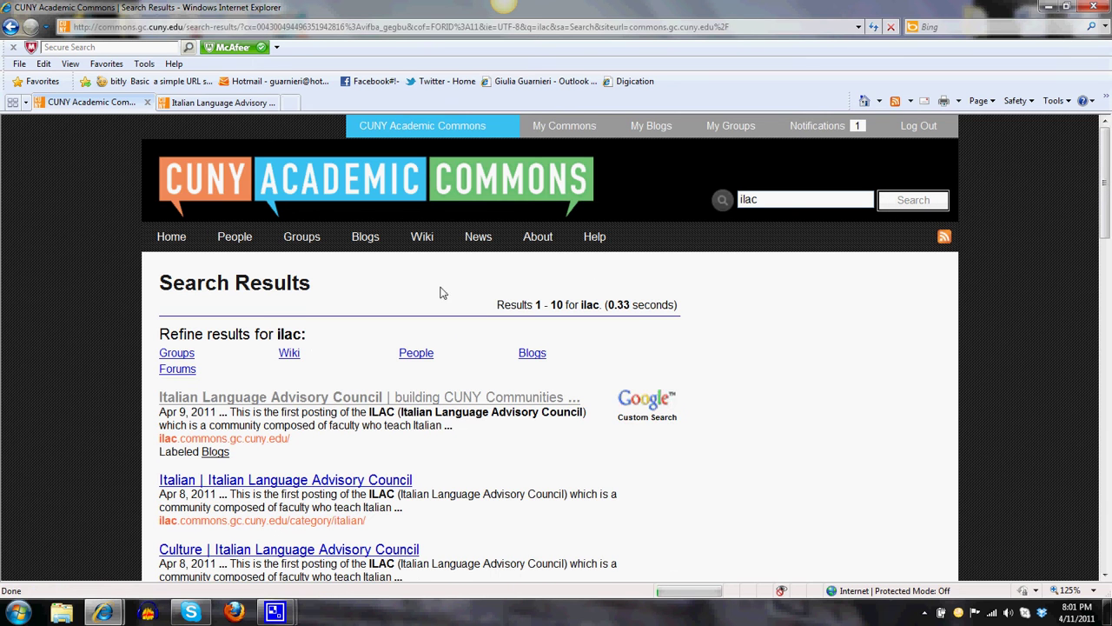
left_click(277, 400)
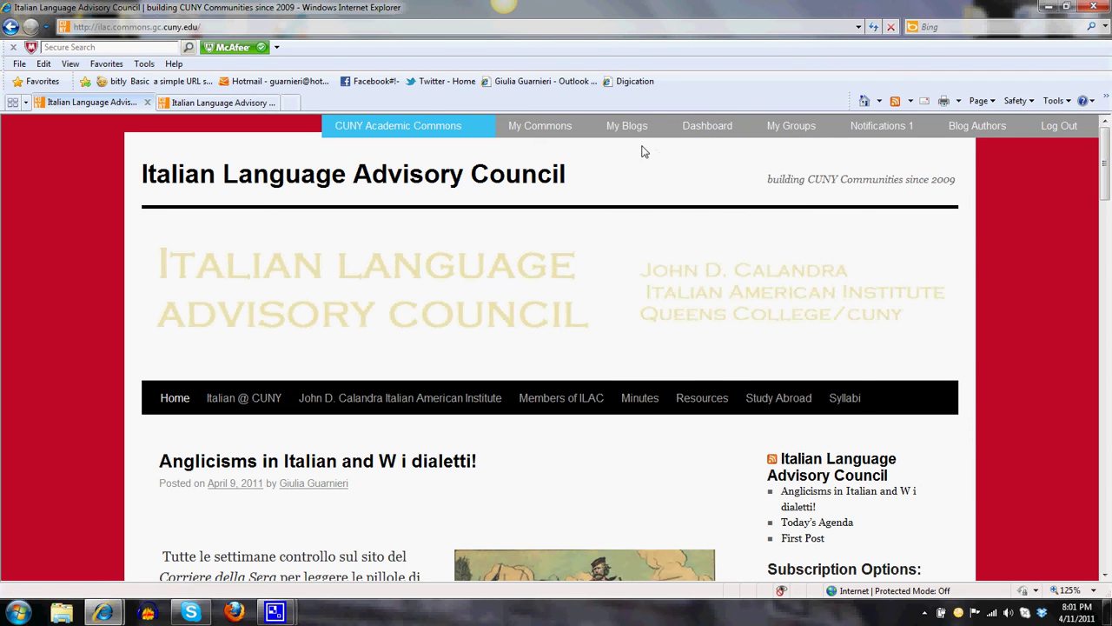
mouse_move(644, 403)
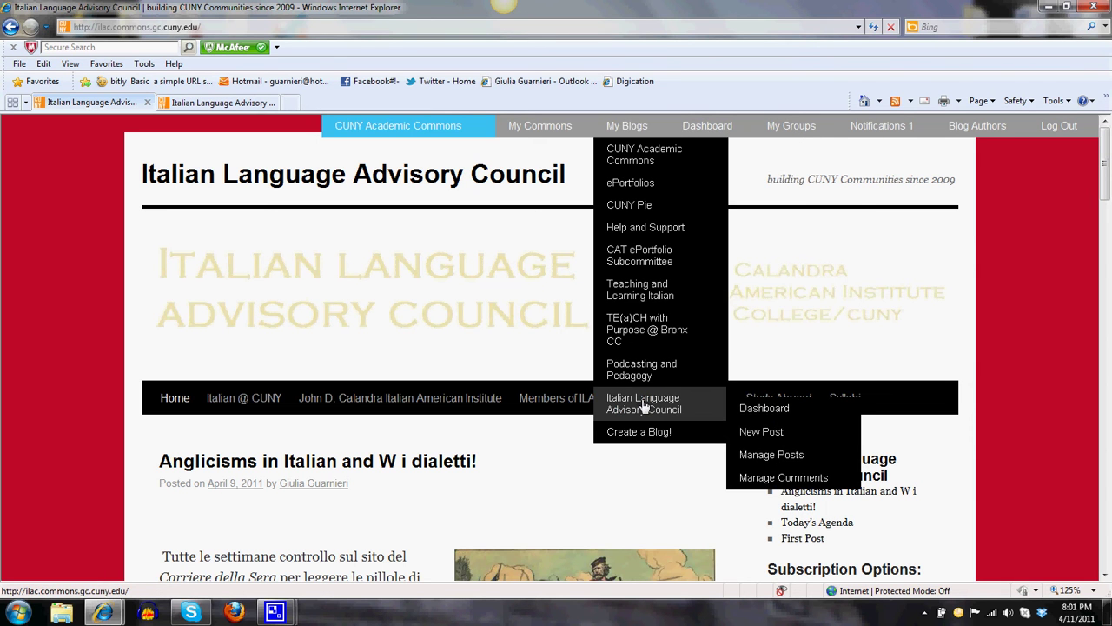
Step: Start a new post on the Italian Language Advisory Council blog
left_click(749, 432)
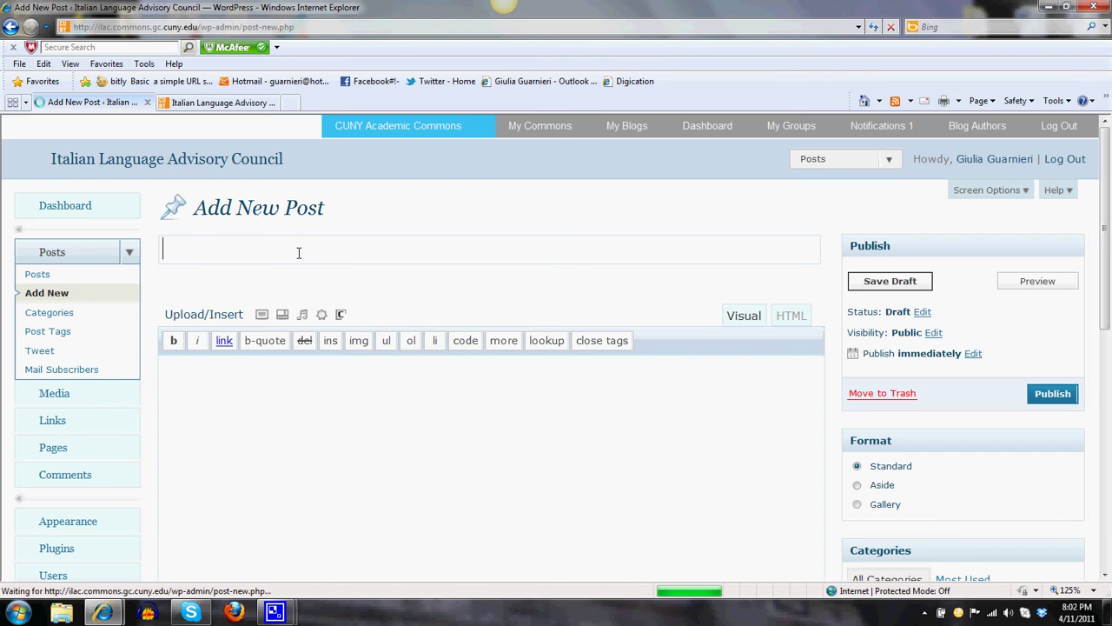
Step: Title the new post 'TEST I' and fill its body with placeholder text
type("TE")
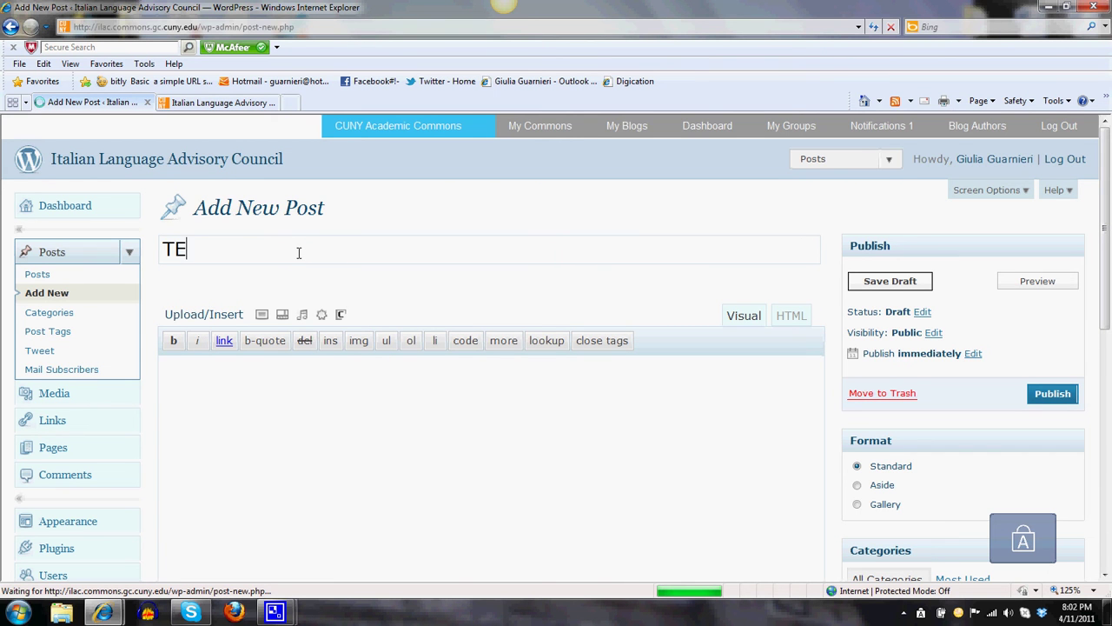
type("ST I")
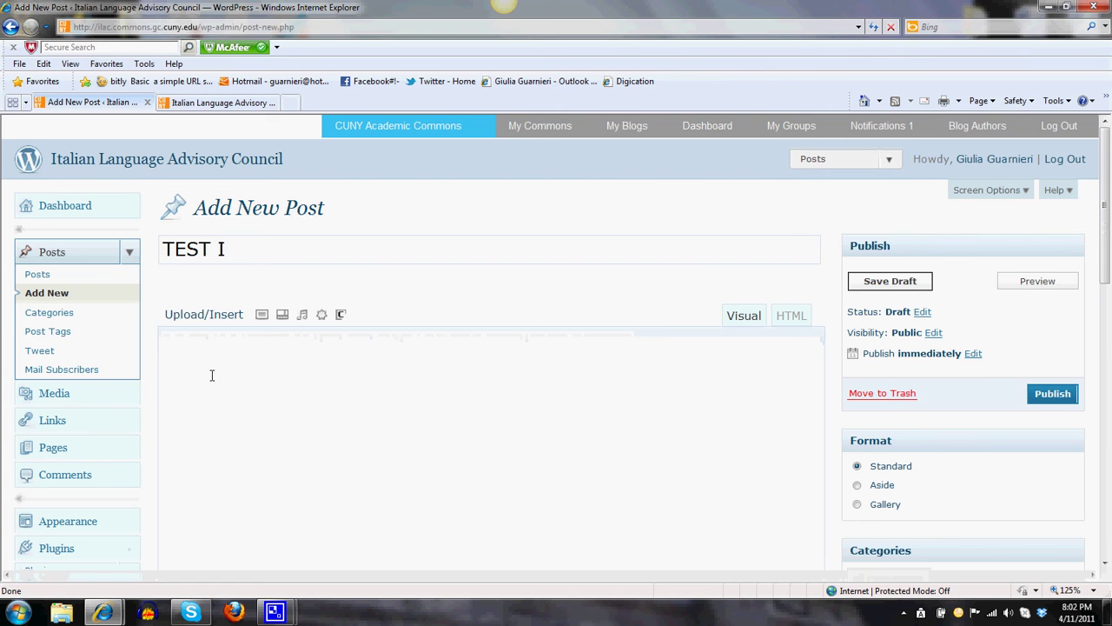
left_click(211, 375)
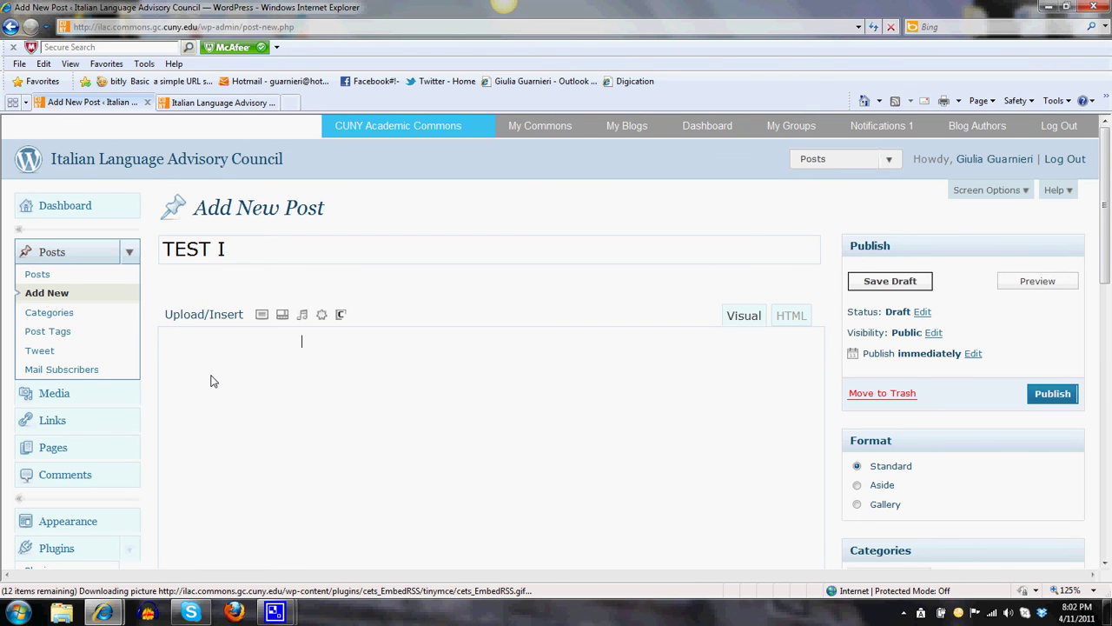
type("HGNGJGJMFJM F MMJBN")
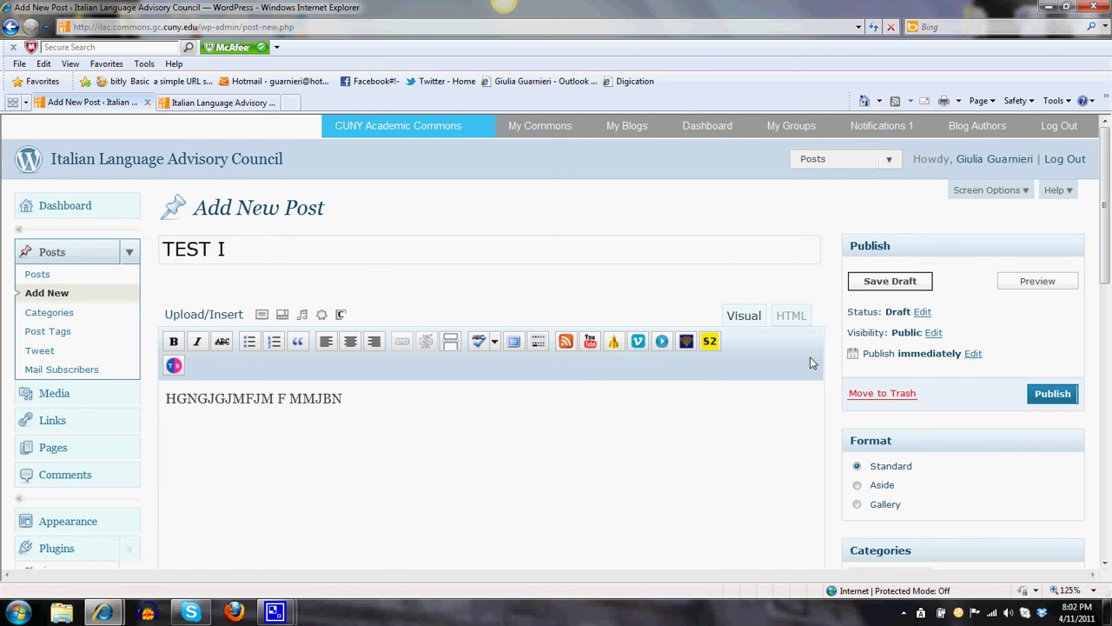
left_click(1043, 396)
Step: In the other tab, go to the Commons home page and scroll through it
left_click(212, 106)
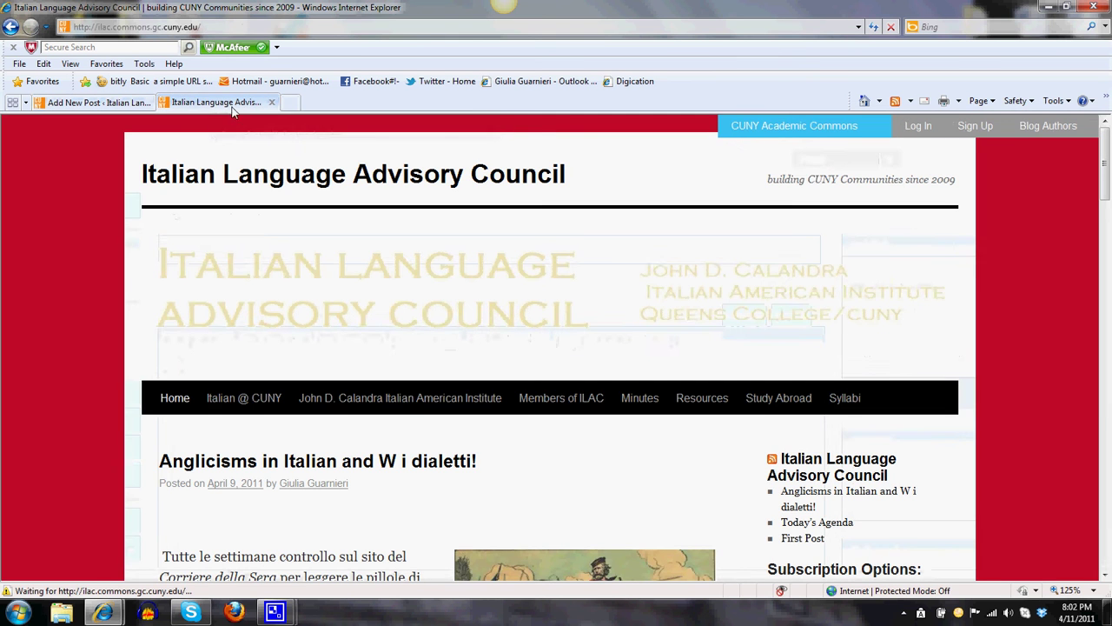
left_click(757, 136)
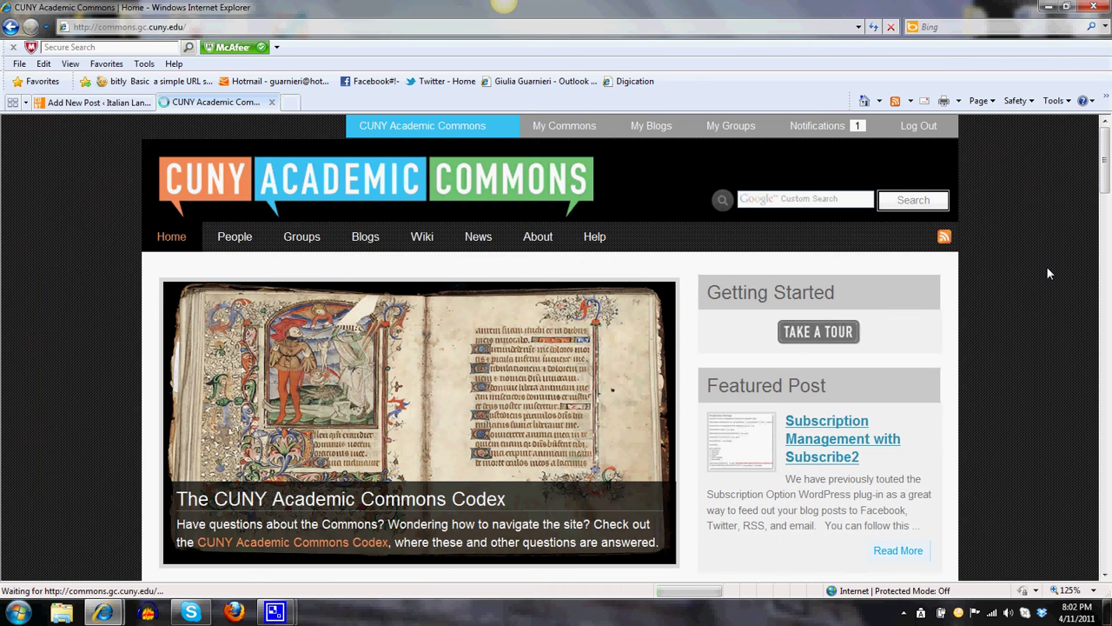
left_click_drag(1105, 183, 1106, 259)
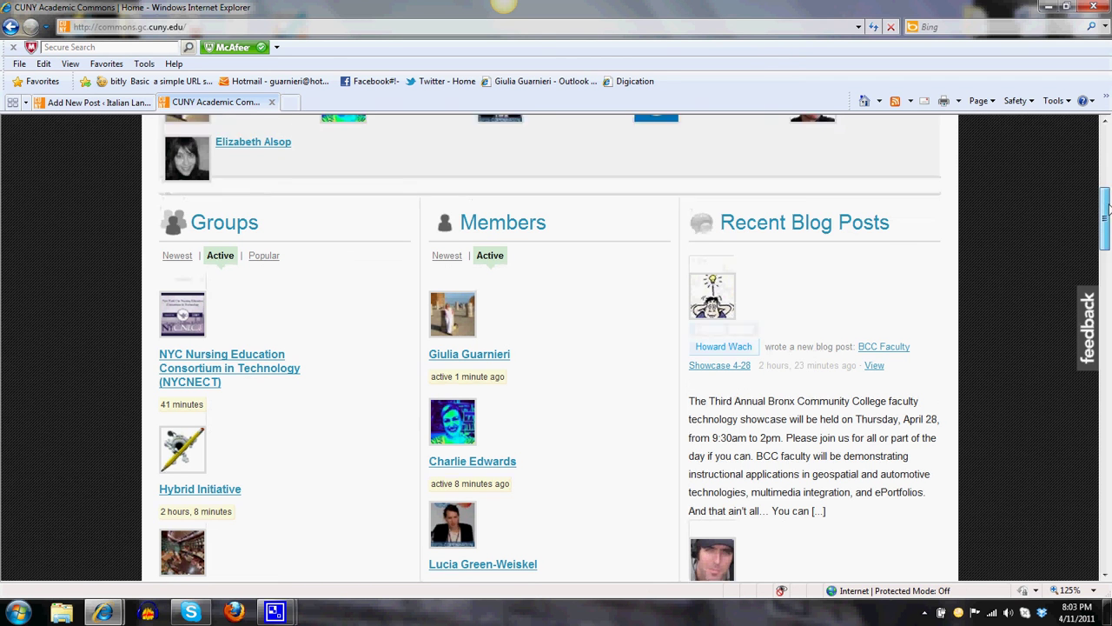
left_click_drag(1101, 267, 1100, 187)
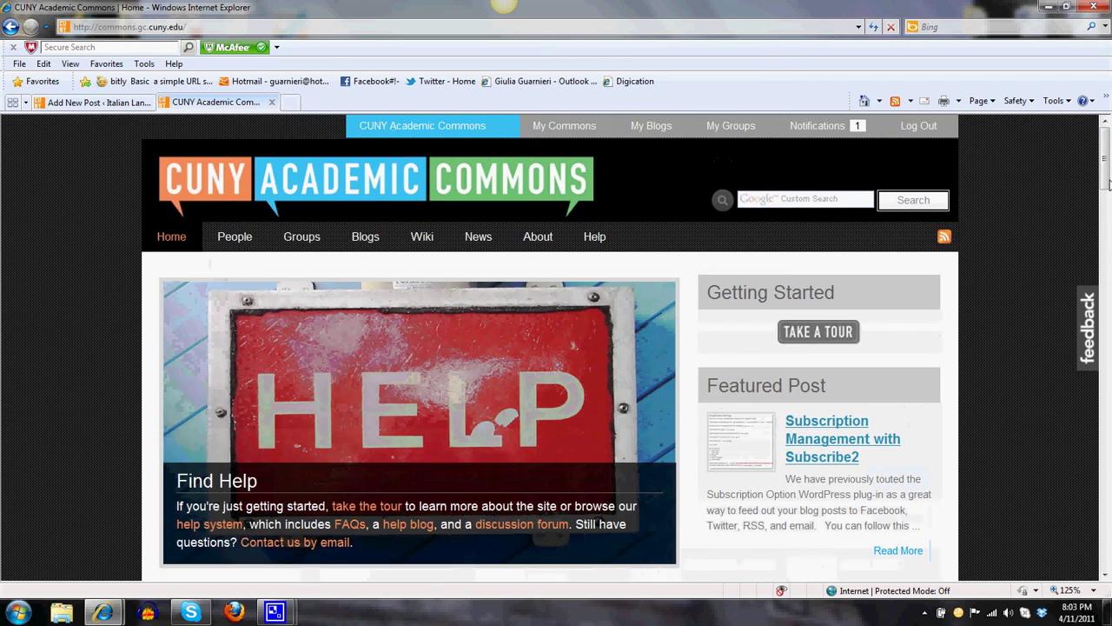
Step: Back in the post editor, save 'TEST I' as a draft
left_click(126, 104)
mouse_move(707, 125)
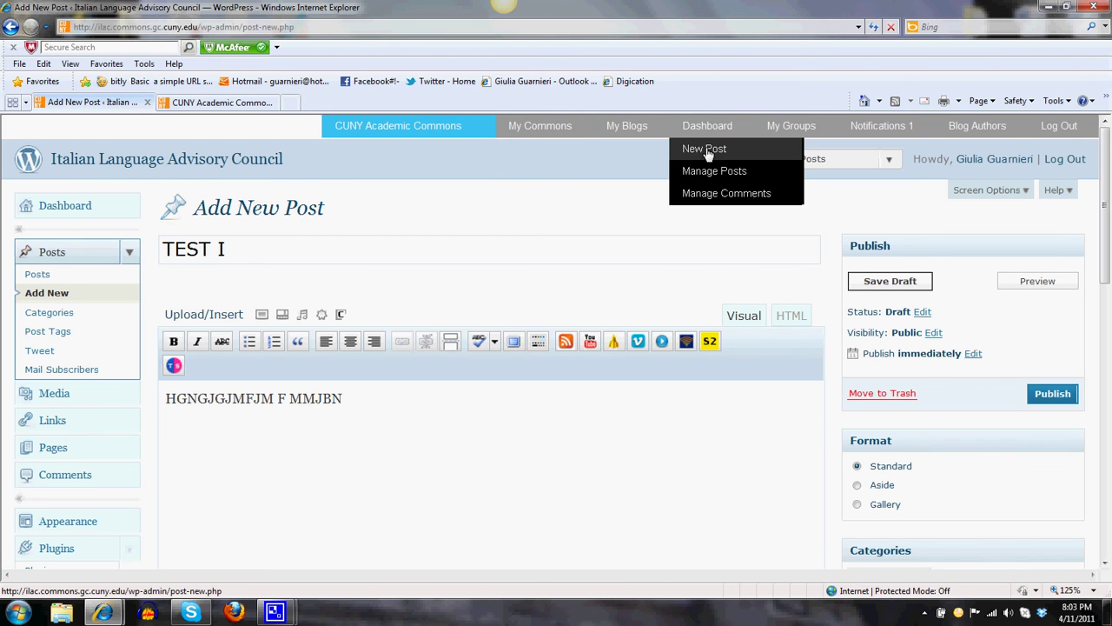
left_click(356, 402)
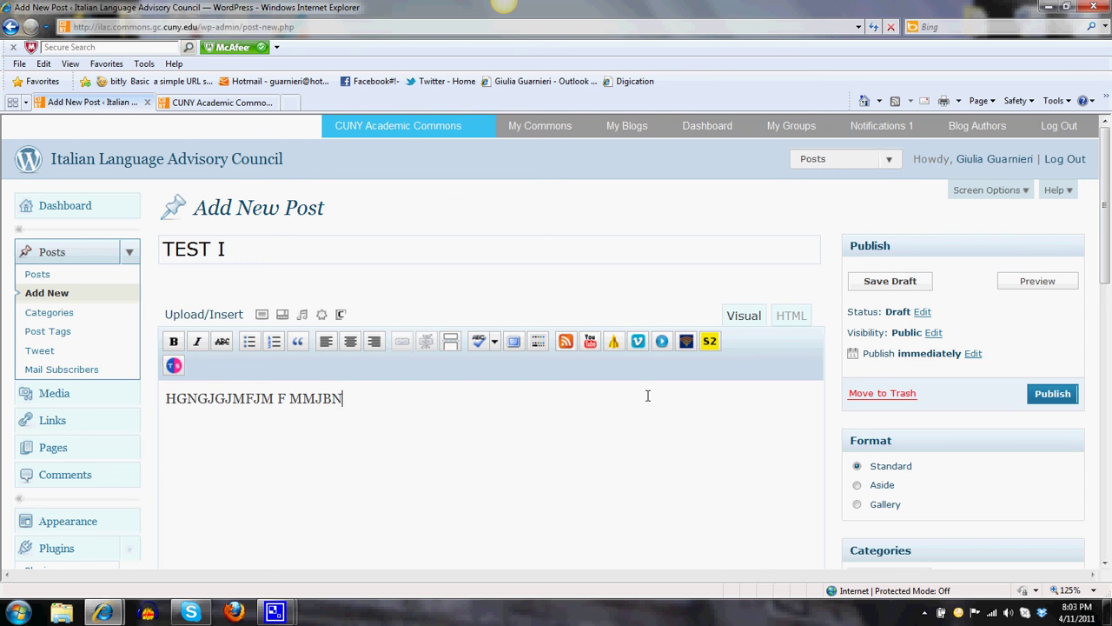
mouse_move(1103, 268)
left_mouse_down()
mouse_move(1094, 395)
mouse_move(1097, 261)
left_mouse_up()
left_click(917, 279)
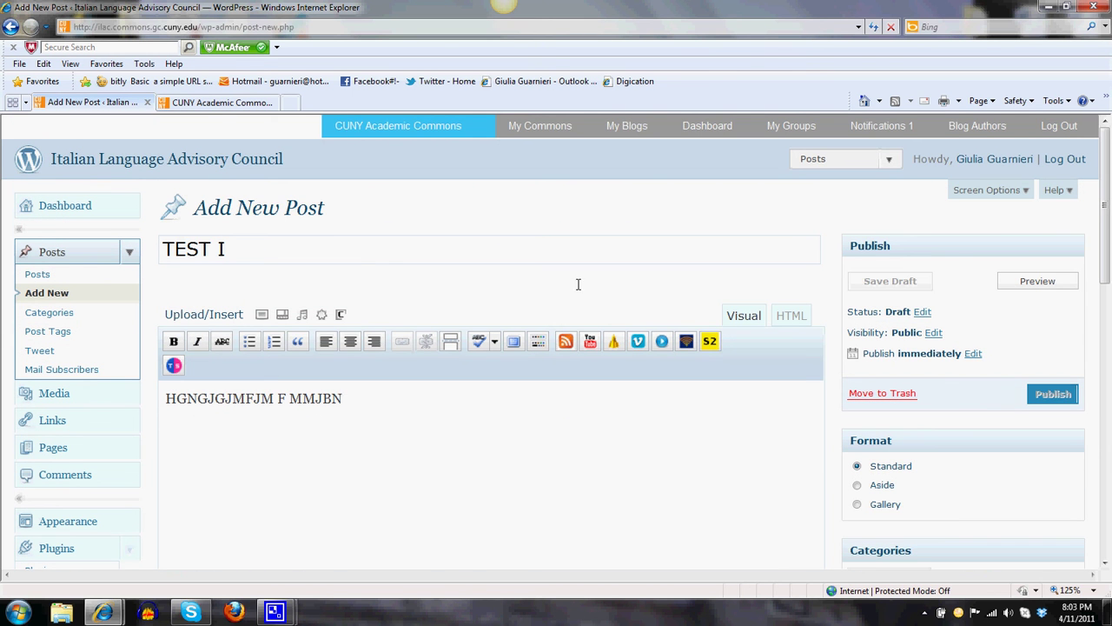
left_click(370, 255)
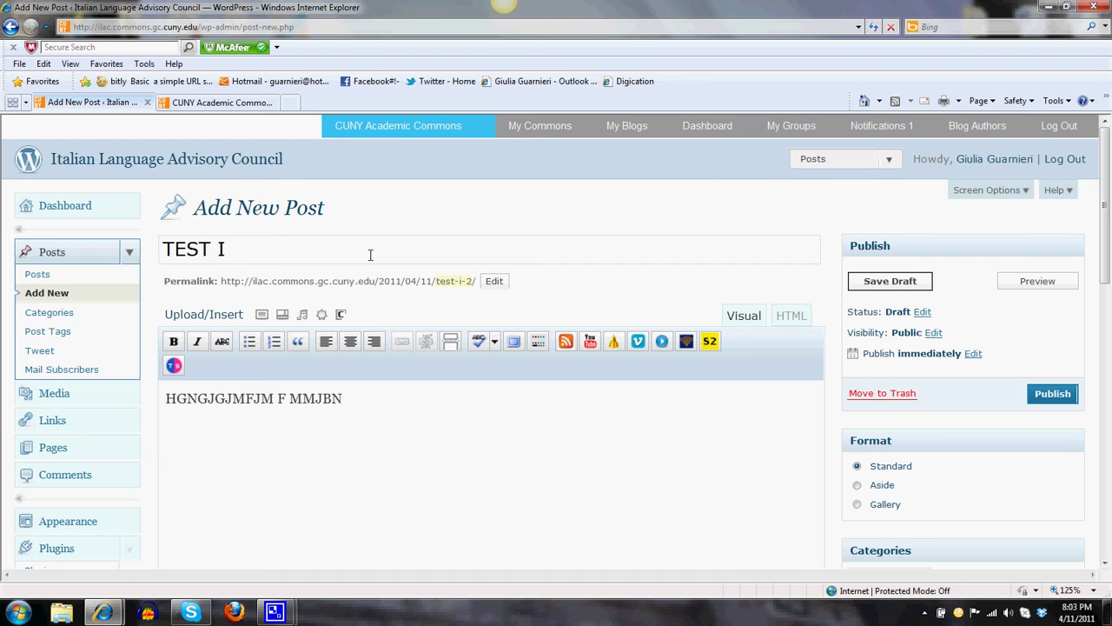